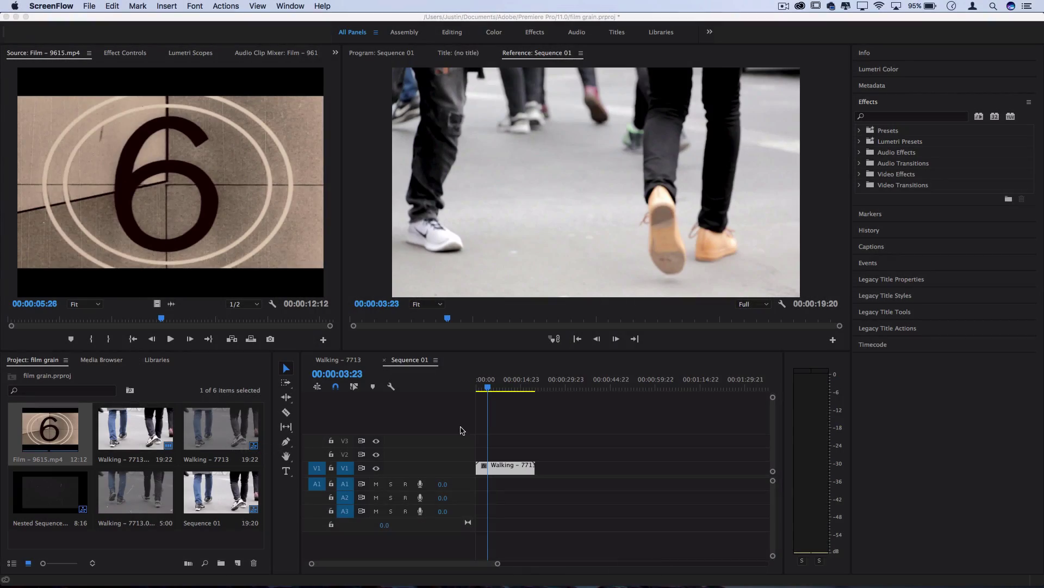
Scrub Sequence 01's walking footage to about 00:00:05:11
{"action": "left_click", "coordinate": [499, 389]}
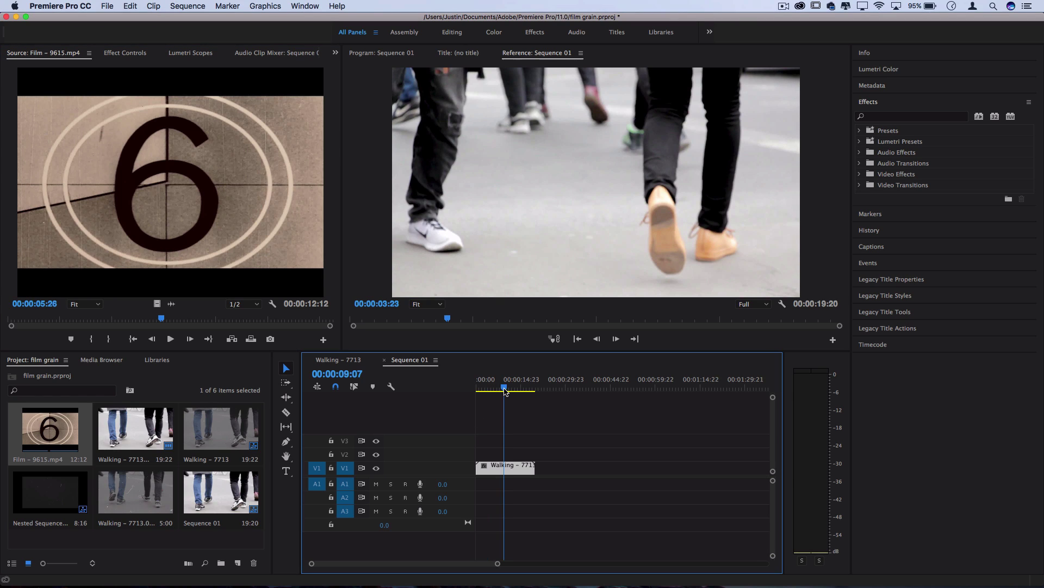
{"action": "left_click_drag", "start_coordinate": [499, 389], "coordinate": [494, 390]}
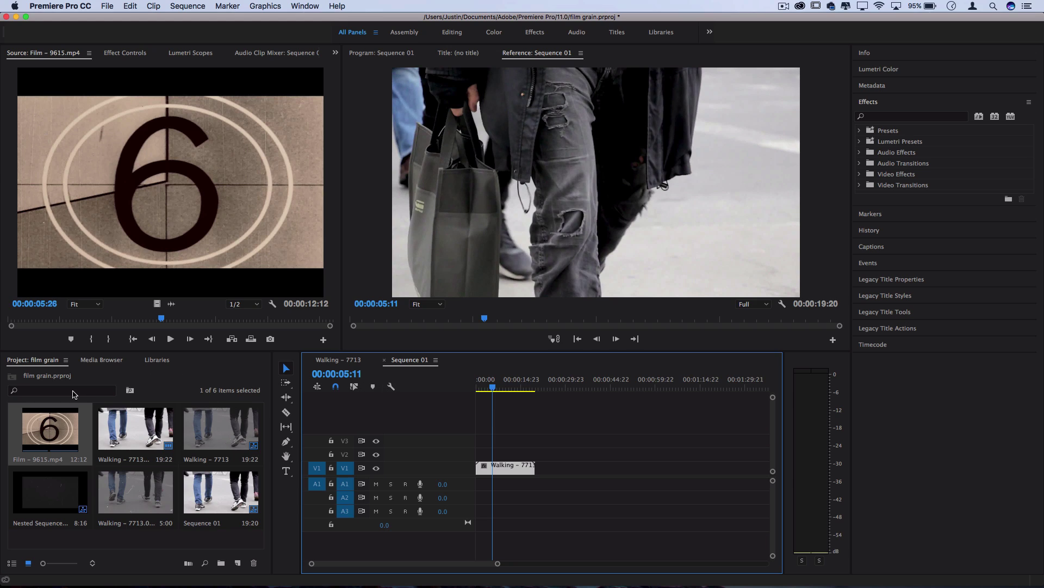
Preview Film – 9615.mp4 in the Source monitor, scrubbing to 00:00:11:00 to find plain grain frames
{"action": "double_click", "coordinate": [54, 429]}
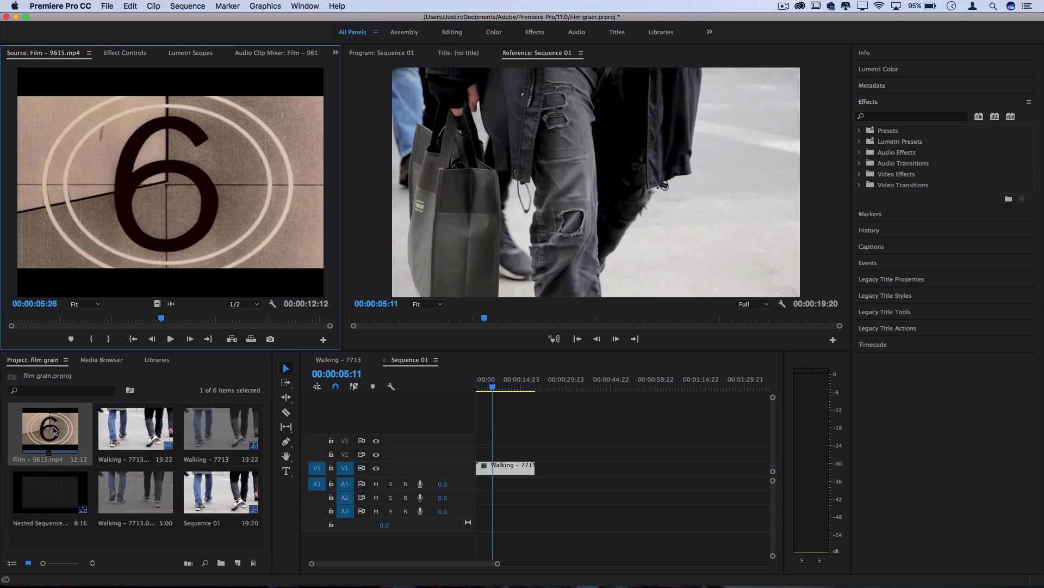
{"action": "left_click_drag", "start_coordinate": [161, 321], "coordinate": [303, 330]}
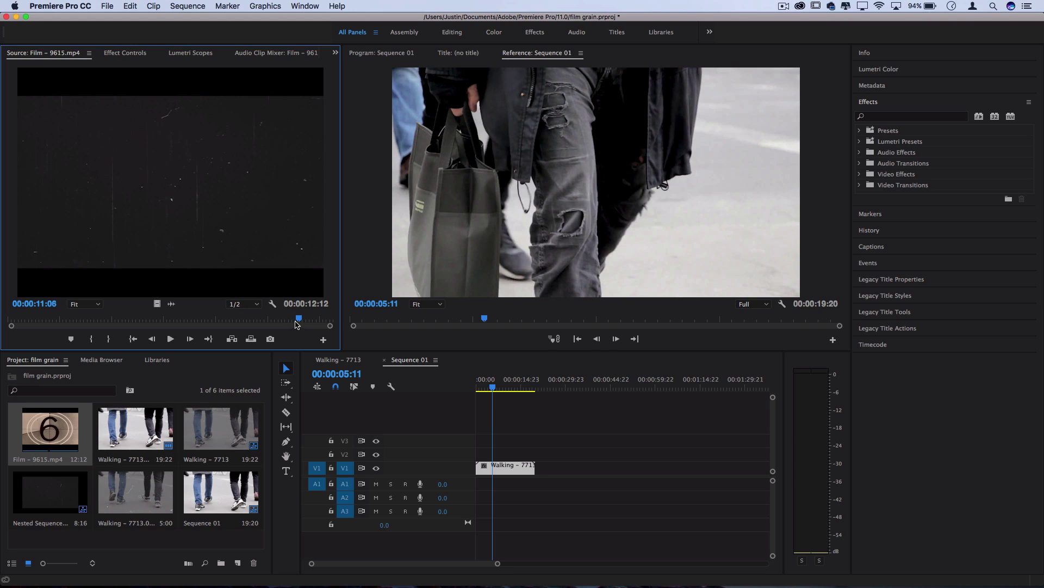
{"action": "mouse_move", "coordinate": [296, 325]}
{"action": "left_mouse_down"}
{"action": "mouse_move", "coordinate": [201, 340]}
{"action": "mouse_move", "coordinate": [230, 322]}
{"action": "mouse_move", "coordinate": [296, 327]}
{"action": "left_mouse_up"}
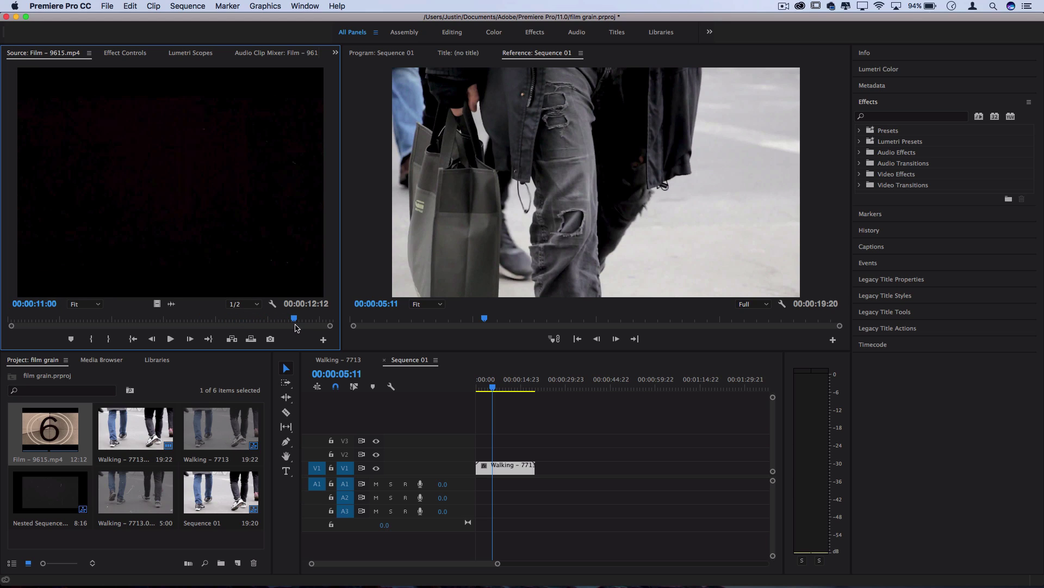
Place Film – 9615.mp4 on V2 above the walking clip, delete its A2 audio, and play
{"action": "left_click_drag", "start_coordinate": [49, 429], "coordinate": [468, 461]}
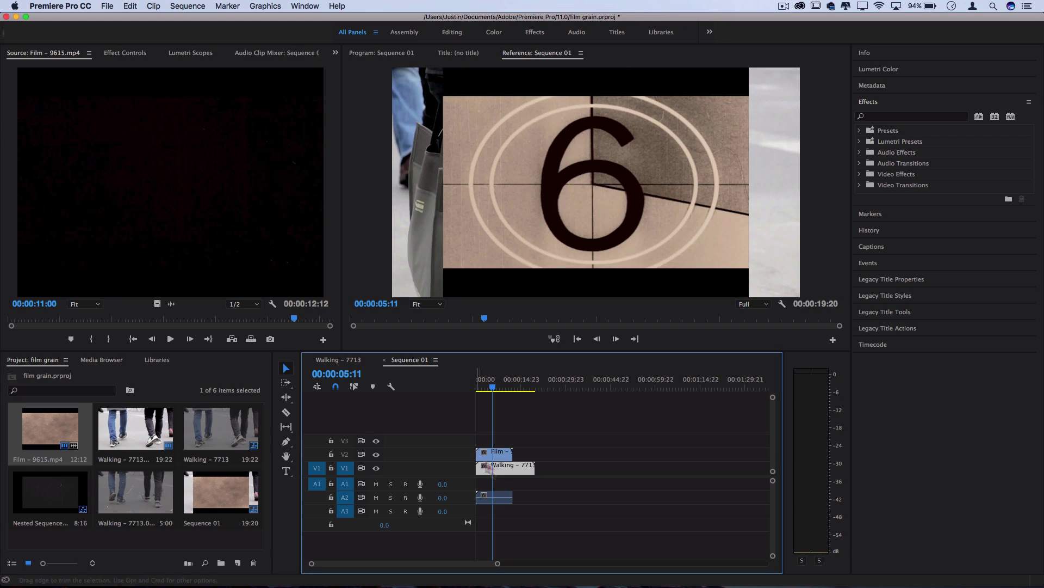
{"action": "left_click", "coordinate": [504, 495]}
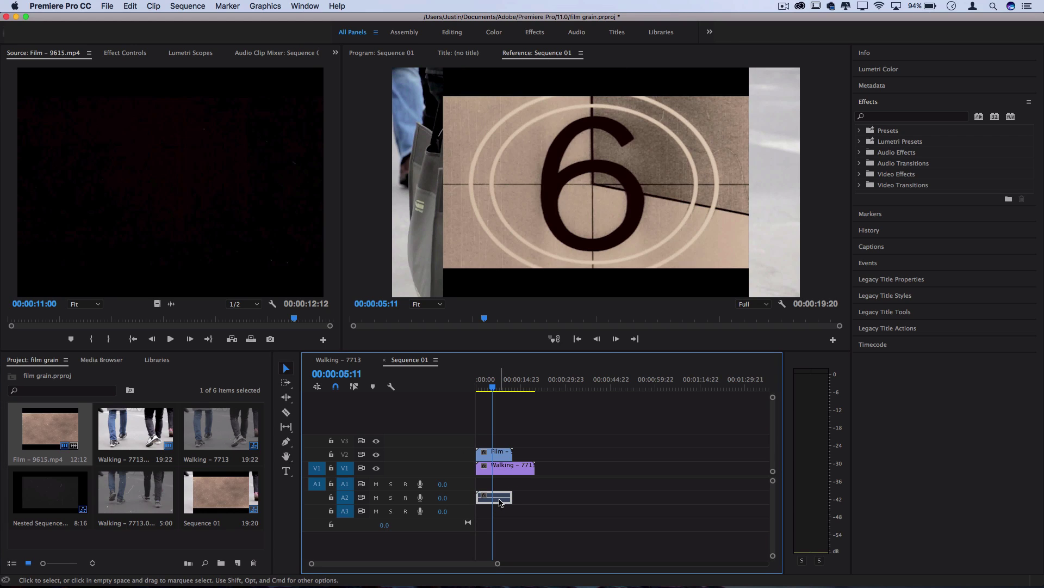
{"action": "key", "text": "Delete"}
{"action": "key", "text": "space"}
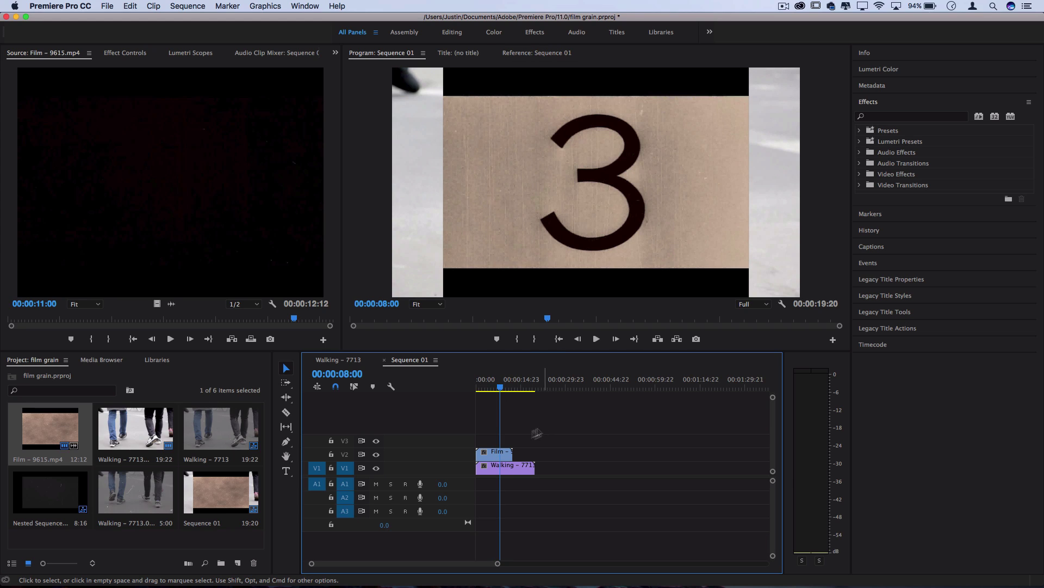
Scale the V2 film clip to 135 in Effect Controls to fill the frame
{"action": "left_click", "coordinate": [494, 452]}
{"action": "left_click", "coordinate": [135, 53]}
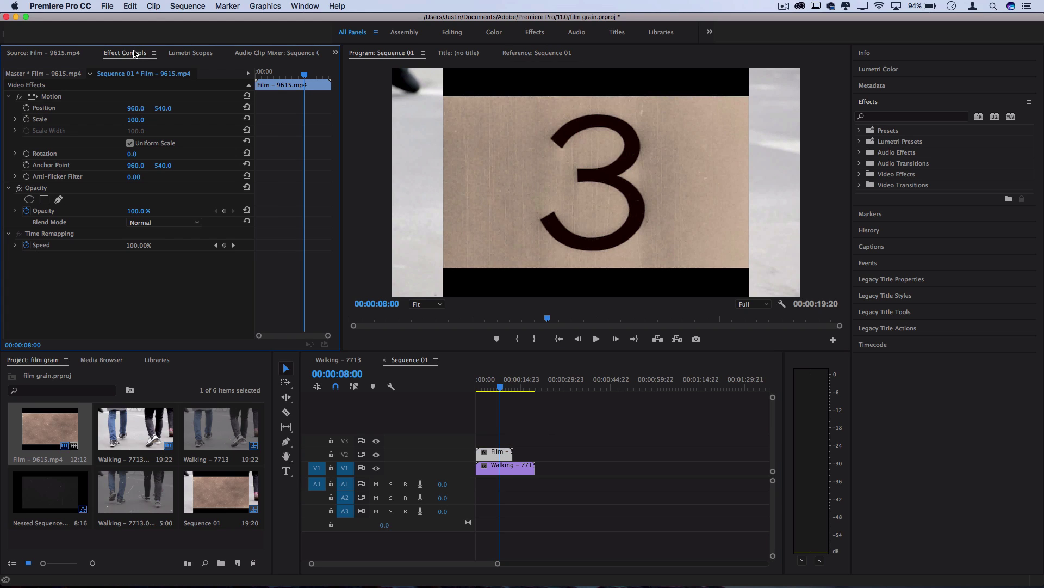
{"action": "left_click_drag", "start_coordinate": [135, 120], "coordinate": [155, 119]}
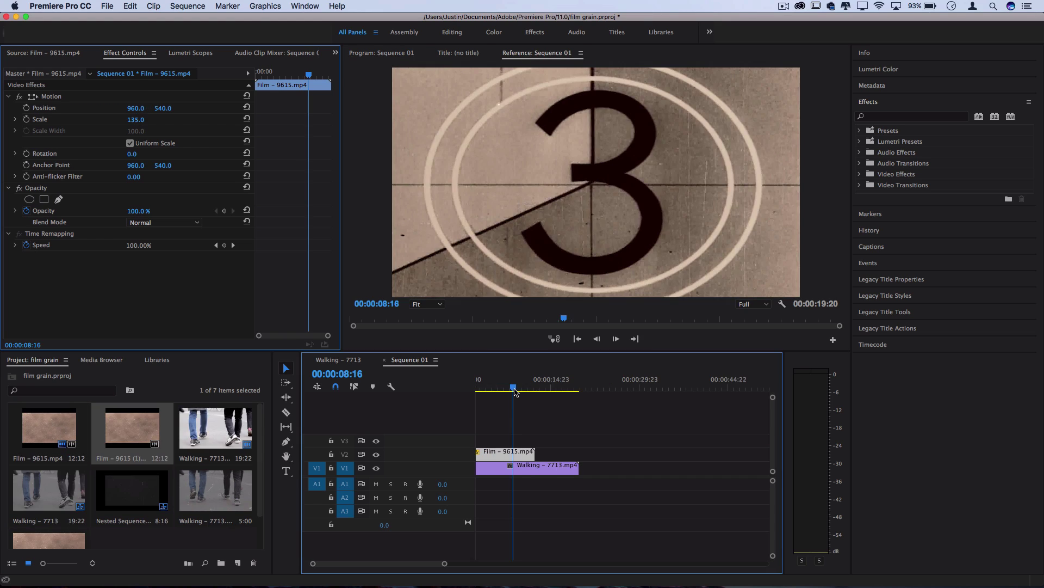
Zoom in, step the playhead to 00:00:11:04, and razor the V2 film clip there
{"action": "key", "text": "equal"}
{"action": "key", "text": "equal"}
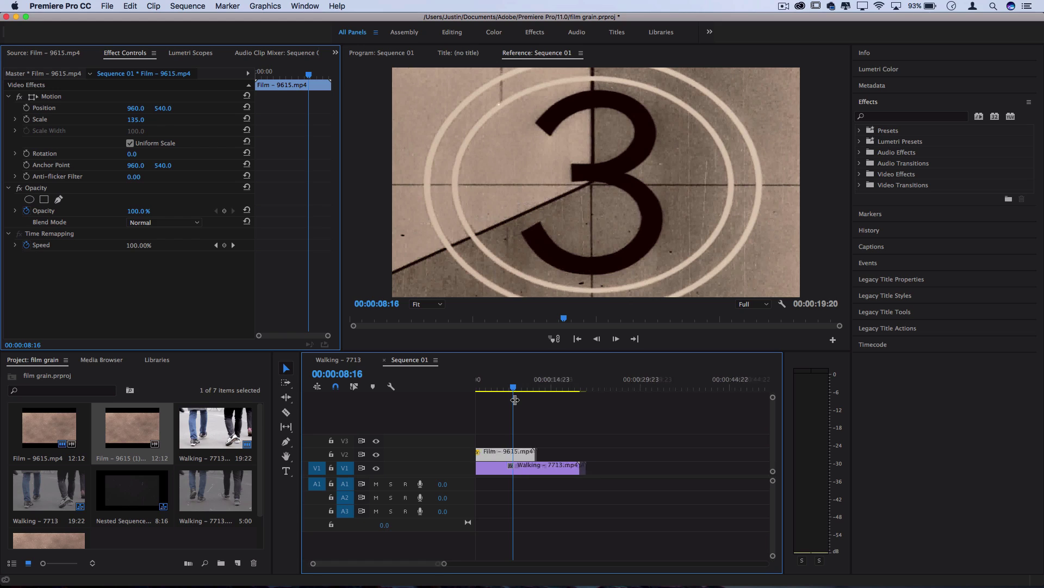
{"action": "left_click_drag", "start_coordinate": [516, 391], "coordinate": [532, 391]}
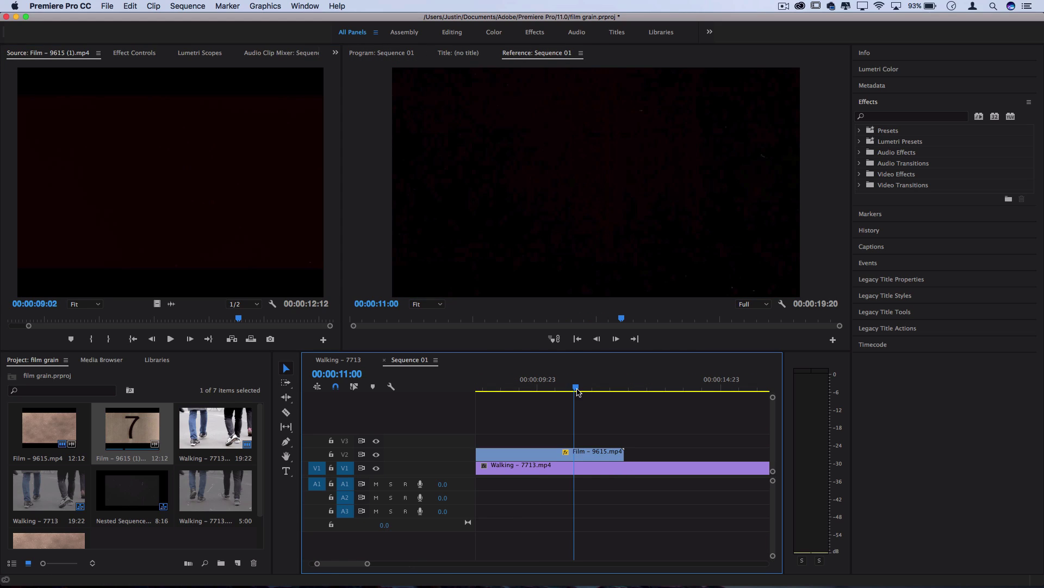
{"action": "left_click_drag", "start_coordinate": [578, 392], "coordinate": [594, 388]}
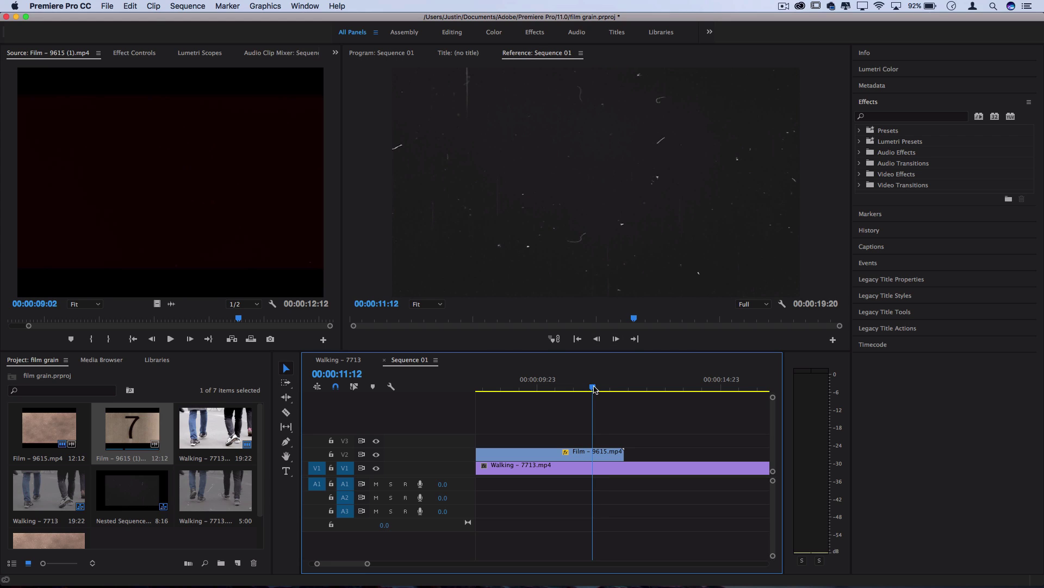
{"action": "key", "text": "c"}
{"action": "key", "text": "Left"}
{"action": "key", "text": "Left"}
{"action": "key", "text": "Left"}
{"action": "key", "text": "Left"}
{"action": "key", "text": "Left"}
{"action": "key", "text": "Left"}
{"action": "key", "text": "Left"}
{"action": "key", "text": "Left"}
{"action": "key", "text": "Left"}
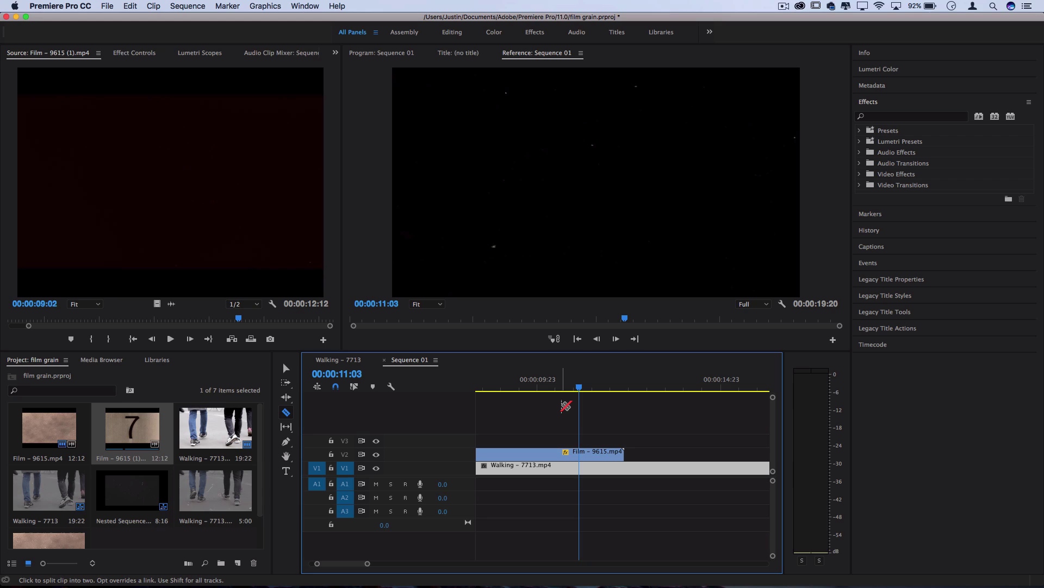
{"action": "key", "text": "Right"}
{"action": "key", "text": "c"}
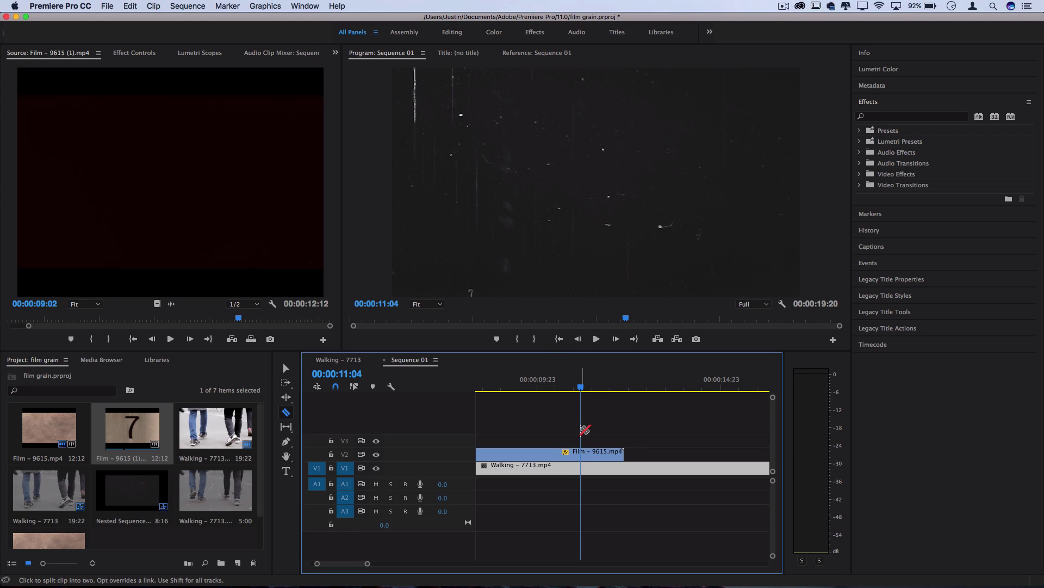
{"action": "left_click", "coordinate": [581, 455]}
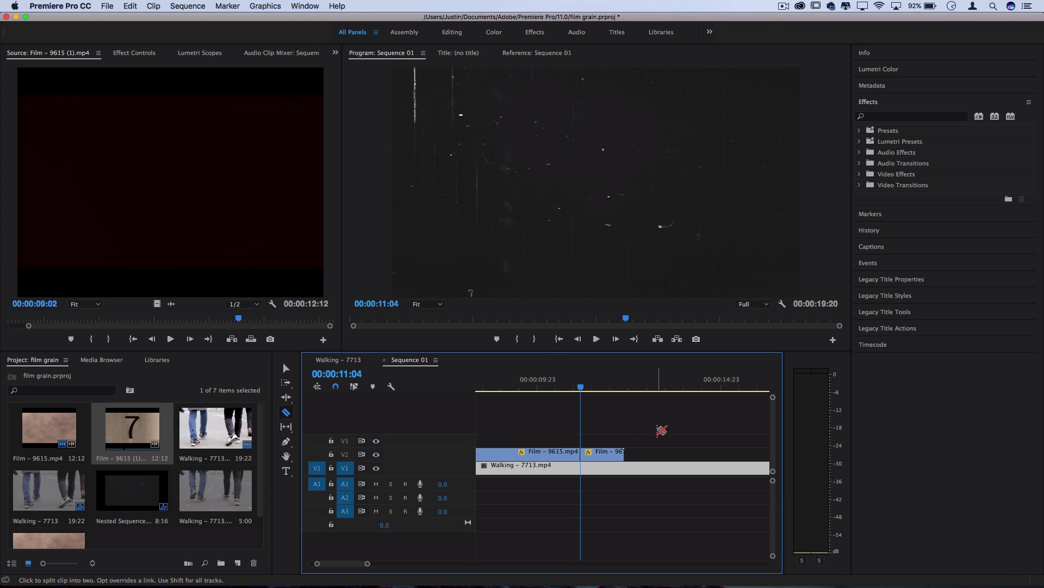
{"action": "left_click_drag", "start_coordinate": [579, 389], "coordinate": [622, 395]}
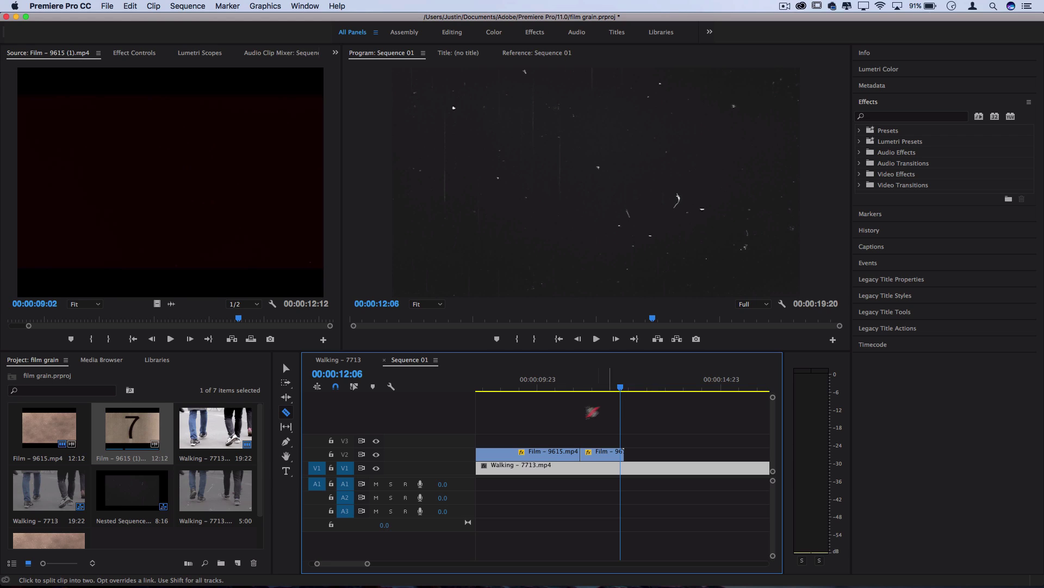
Delete the first piece of the split film clip on V2
{"action": "key", "text": "v"}
{"action": "left_click", "coordinate": [549, 454]}
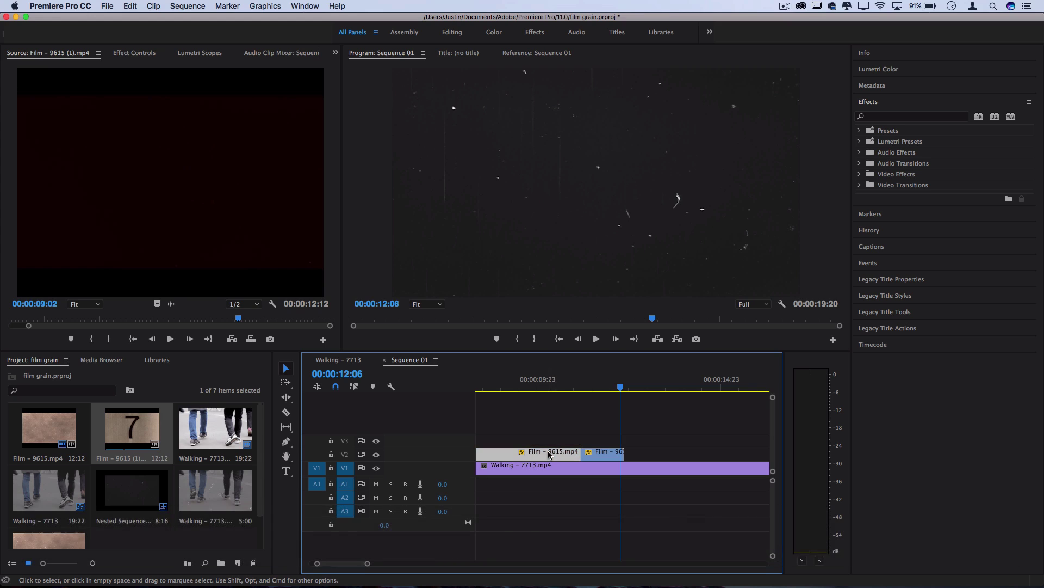
{"action": "key", "text": "BackSpace"}
Step the playhead to 00:00:11:21 and razor the film clip there
{"action": "left_click_drag", "start_coordinate": [598, 392], "coordinate": [603, 388]}
{"action": "key", "text": "Right"}
{"action": "key", "text": "Right"}
{"action": "key", "text": "Right"}
{"action": "key", "text": "Right"}
{"action": "key", "text": "Right"}
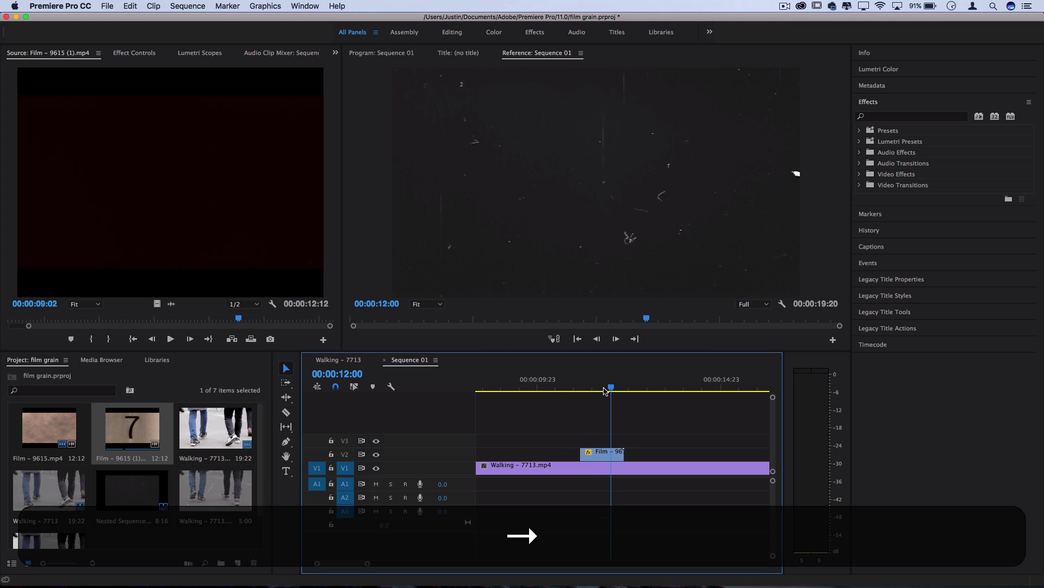
{"action": "key", "text": "Left"}
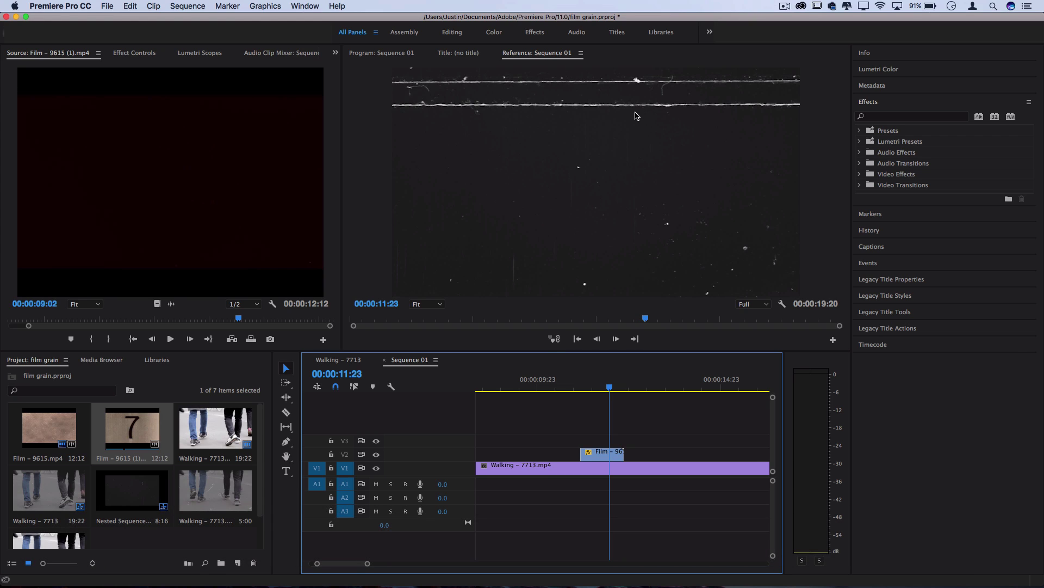
{"action": "key", "text": "shift+4"}
{"action": "key", "text": "Left"}
{"action": "key", "text": "Left"}
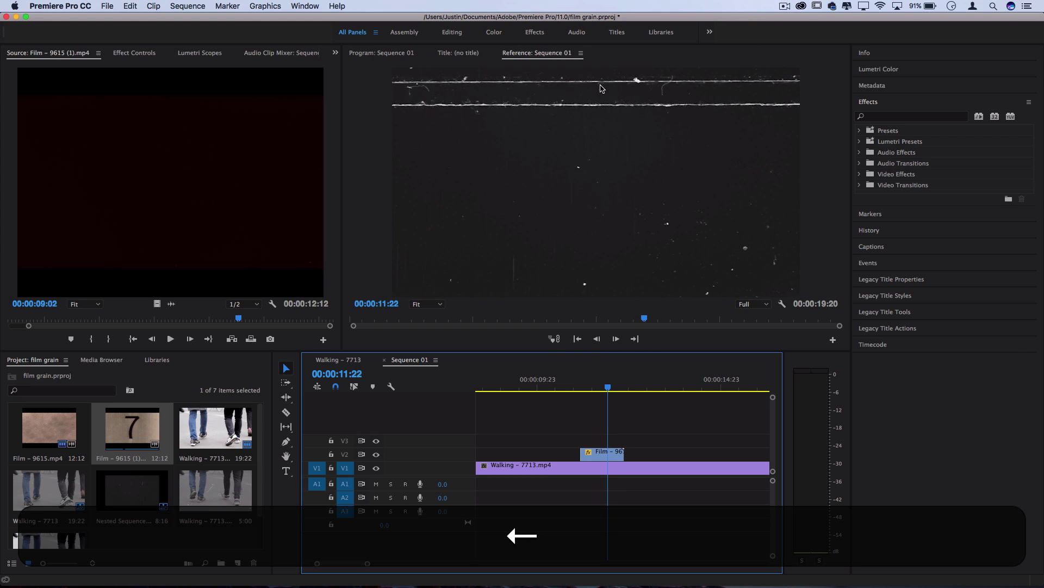
{"action": "key", "text": "c"}
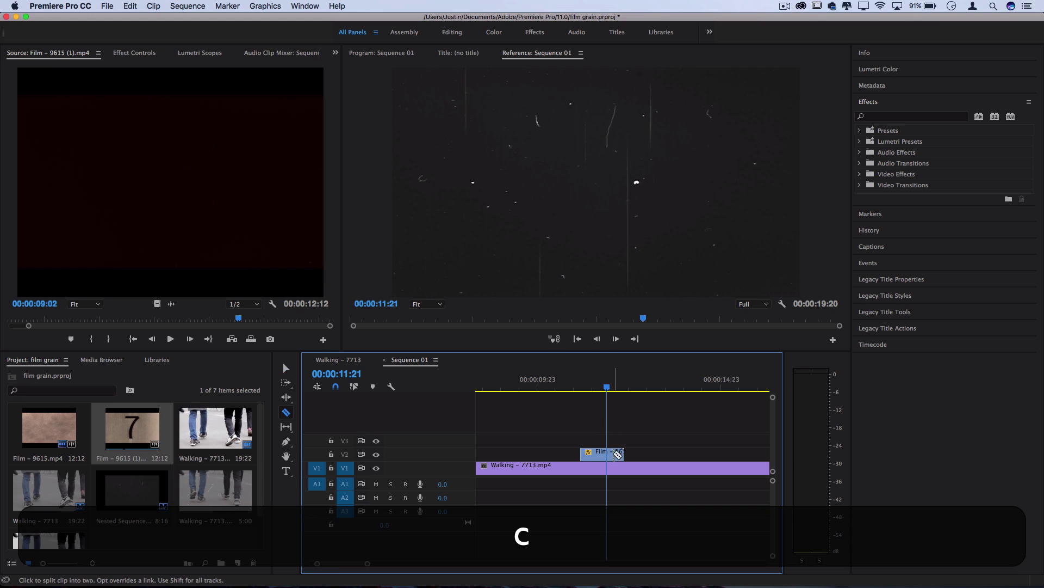
{"action": "left_click", "coordinate": [607, 455]}
Move the playhead to 00:00:12:00 and razor the film clip again
{"action": "key", "text": "Right"}
{"action": "key", "text": "Right"}
{"action": "key", "text": "Right"}
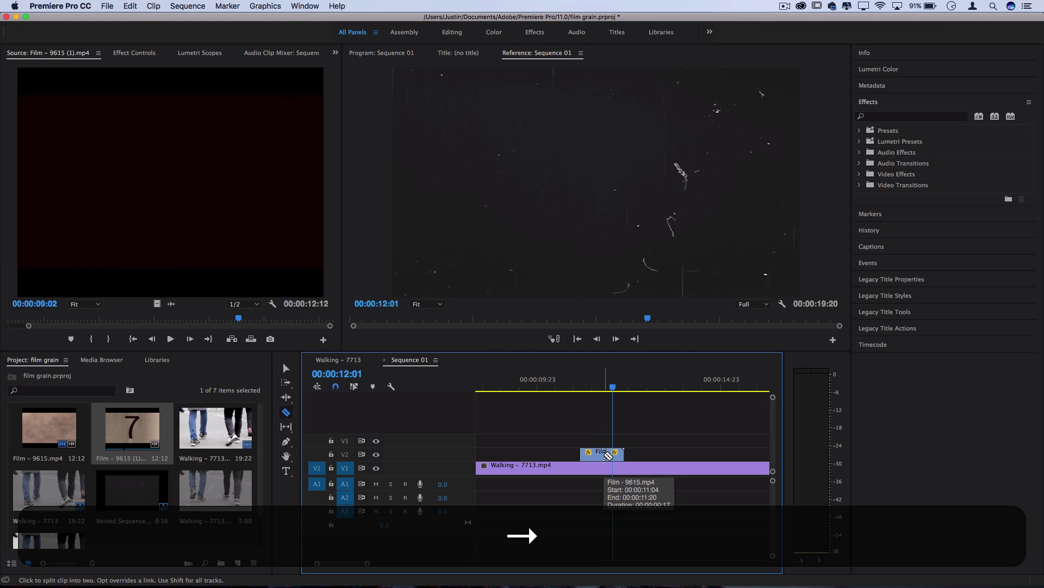
{"action": "key", "text": "Left"}
{"action": "key", "text": "Right"}
{"action": "scroll", "coordinate": [607, 455], "scroll_direction": "up", "scroll_amount": 3}
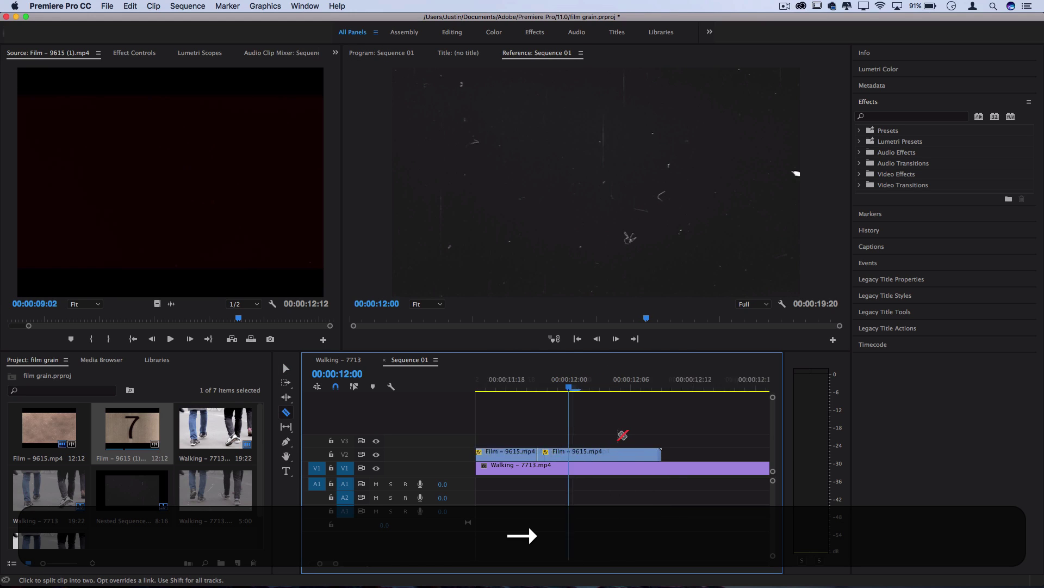
{"action": "left_click", "coordinate": [545, 453]}
Delete the unwanted left piece, ripple-delete the V2 gap, and return to the sequence start
{"action": "key", "text": "v"}
{"action": "left_click", "coordinate": [520, 454]}
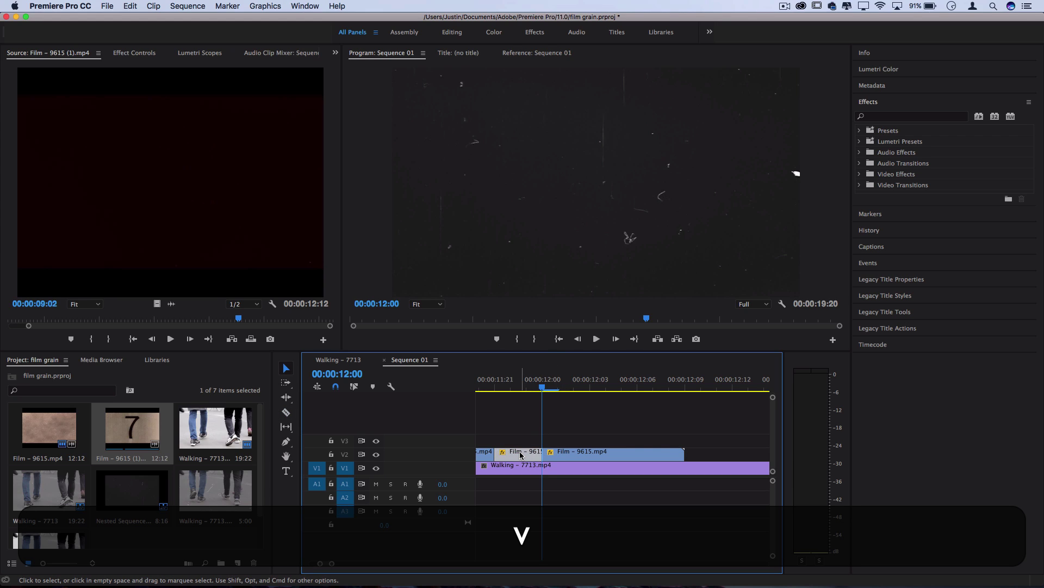
{"action": "key", "text": "BackSpace"}
{"action": "left_click", "coordinate": [521, 456]}
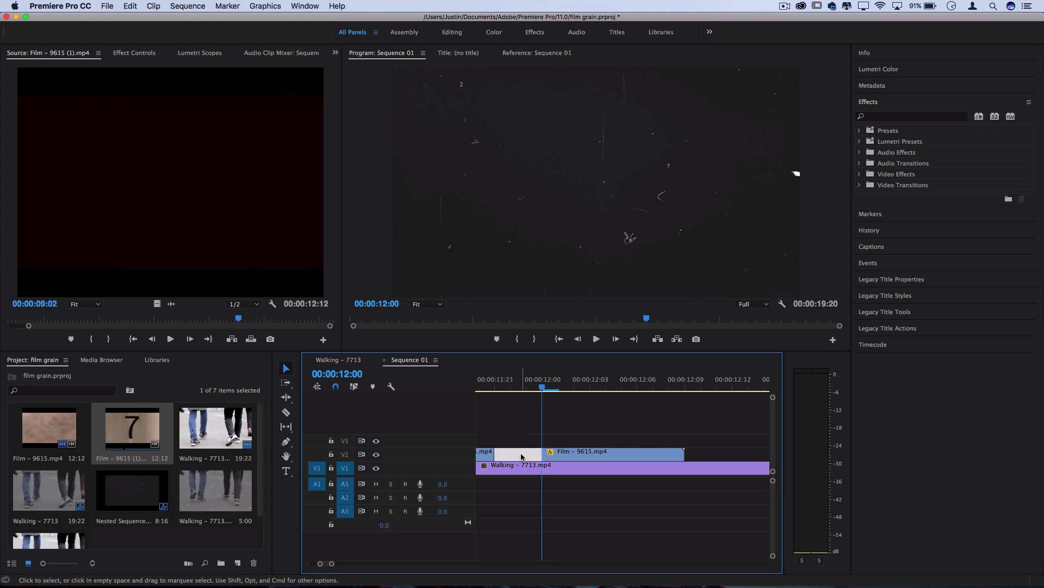
{"action": "key", "text": "BackSpace"}
{"action": "scroll", "coordinate": [514, 451], "scroll_direction": "down", "scroll_amount": 5}
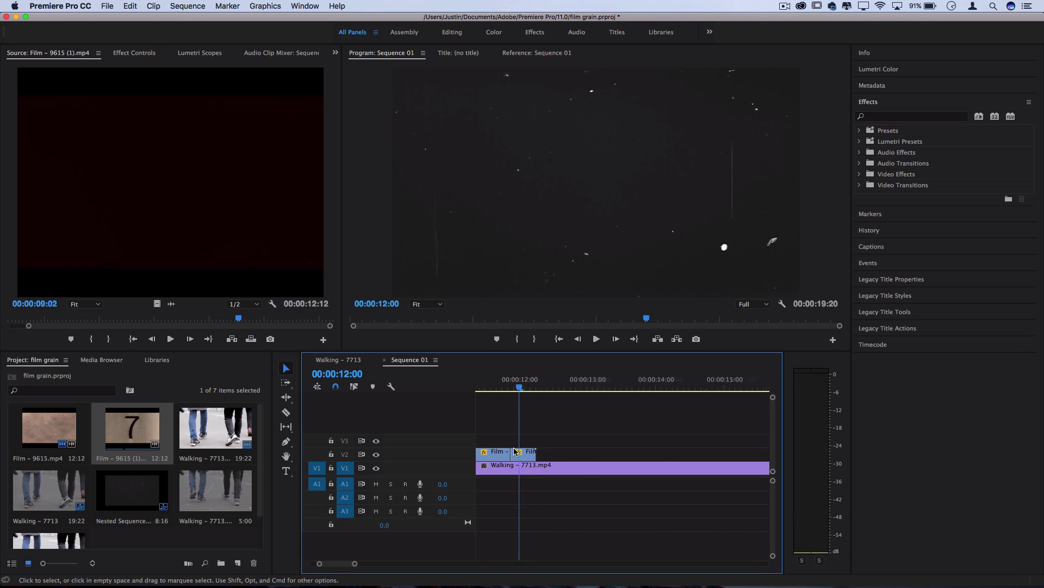
{"action": "key", "text": "Home"}
Duplicate the grain clip right after itself on V2 with an Alt-drag
{"action": "left_click_drag", "start_coordinate": [484, 387], "coordinate": [588, 433]}
{"action": "key", "text": "ctrl+shift+period"}
{"action": "scroll", "coordinate": [587, 432], "scroll_direction": "down", "scroll_amount": 4}
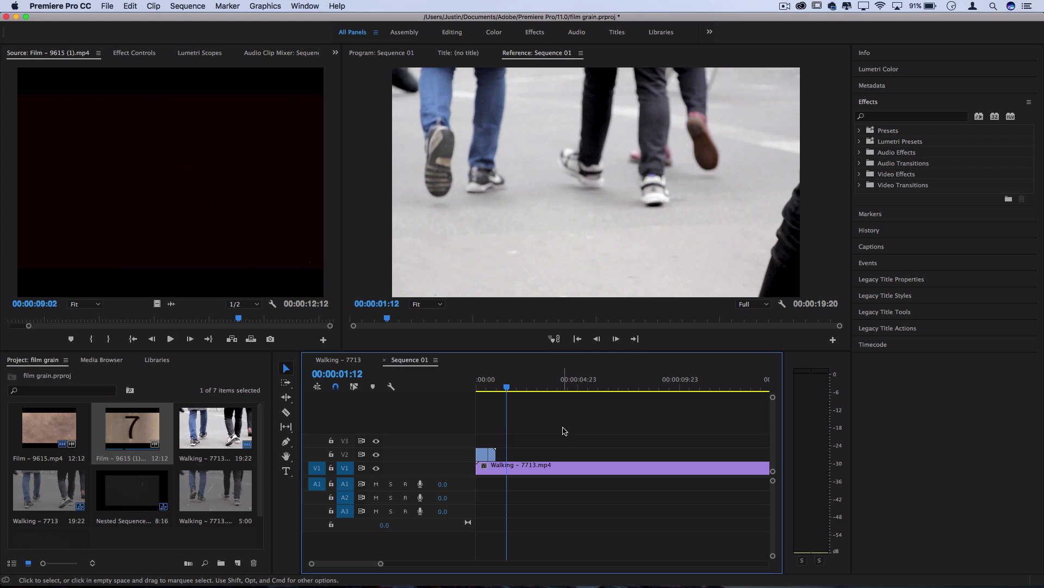
{"action": "left_click_drag", "start_coordinate": [564, 431], "coordinate": [522, 451]}
{"action": "key", "text": "alt"}
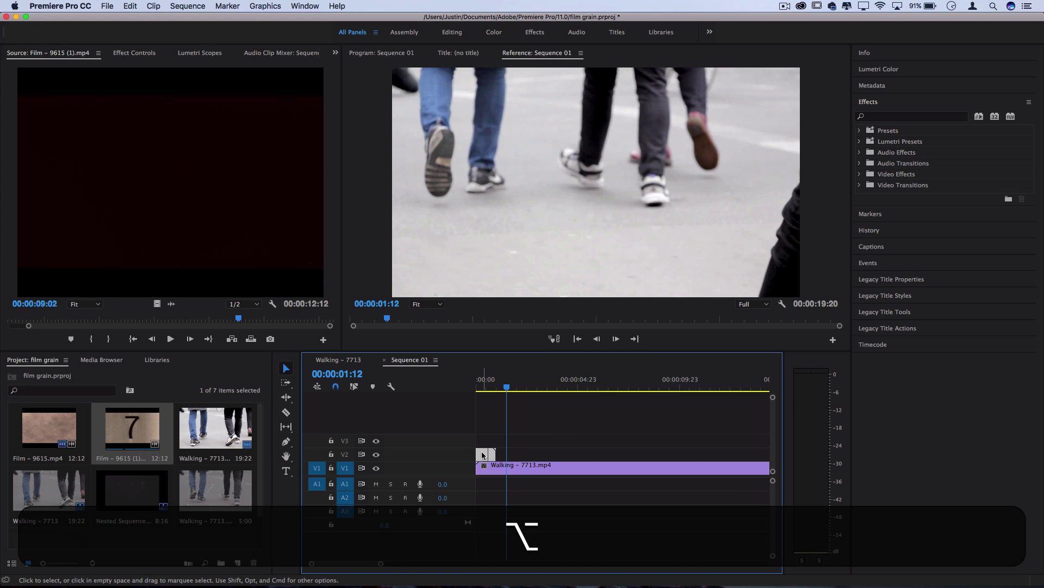
{"action": "left_click_drag", "start_coordinate": [483, 455], "coordinate": [571, 457]}
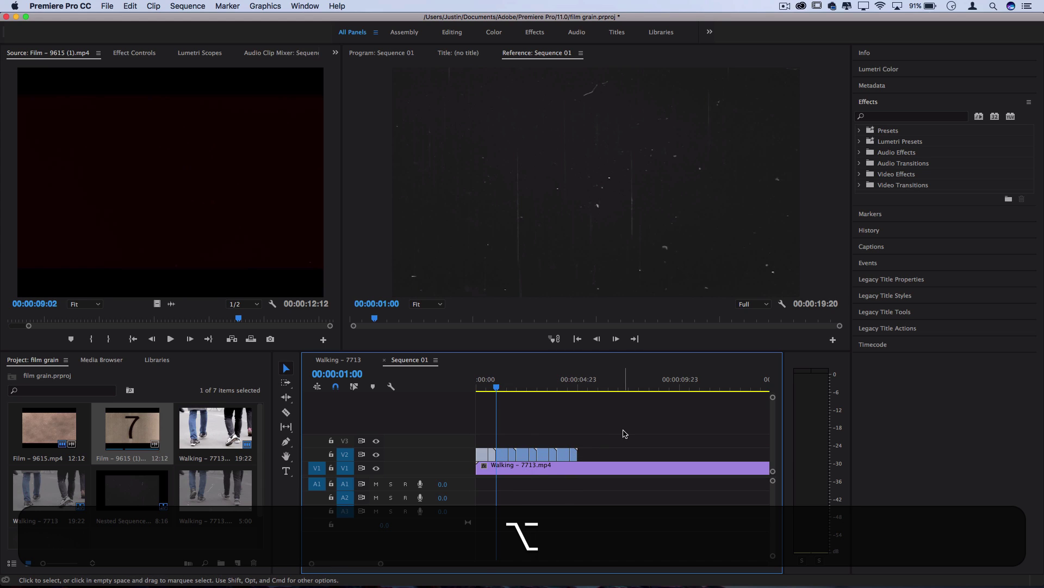
Select all V2 grain clips and Alt-drag copies further along, reaching 00:00:39:16
{"action": "left_click_drag", "start_coordinate": [625, 431], "coordinate": [471, 462]}
{"action": "scroll", "coordinate": [480, 453], "scroll_direction": "down", "scroll_amount": 3}
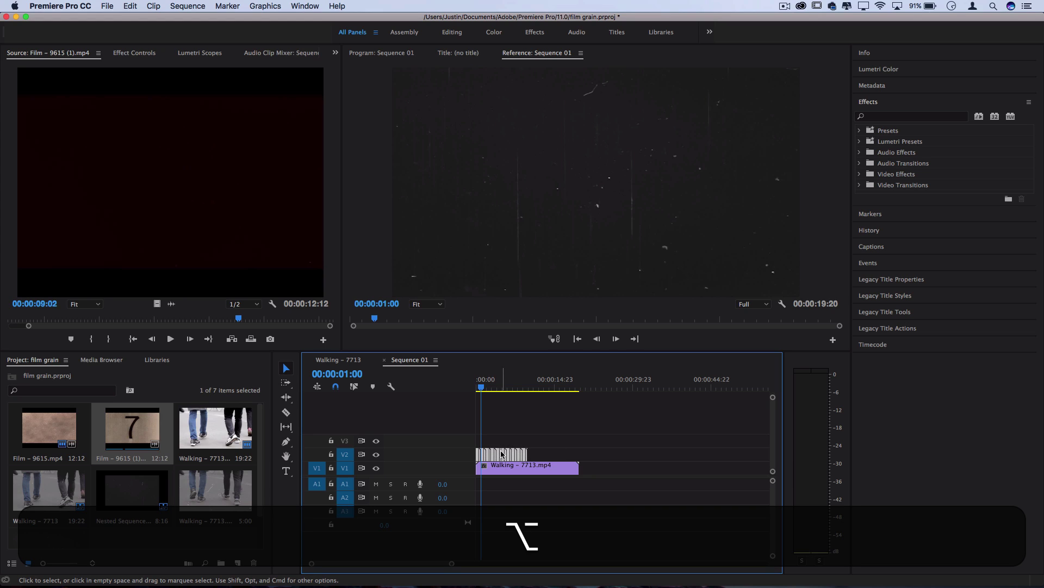
{"action": "left_click_drag", "start_coordinate": [501, 453], "coordinate": [610, 456]}
{"action": "key", "text": "alt"}
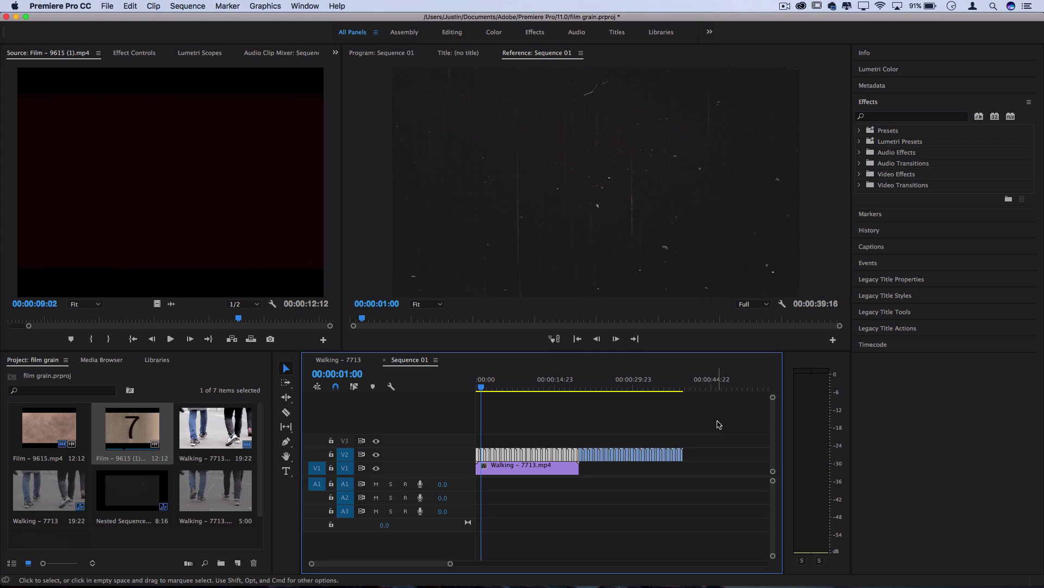
{"action": "left_click", "coordinate": [718, 424]}
Nest all selected V2 grain clips into a sequence named 'film grain'
{"action": "left_click_drag", "start_coordinate": [718, 424], "coordinate": [475, 459]}
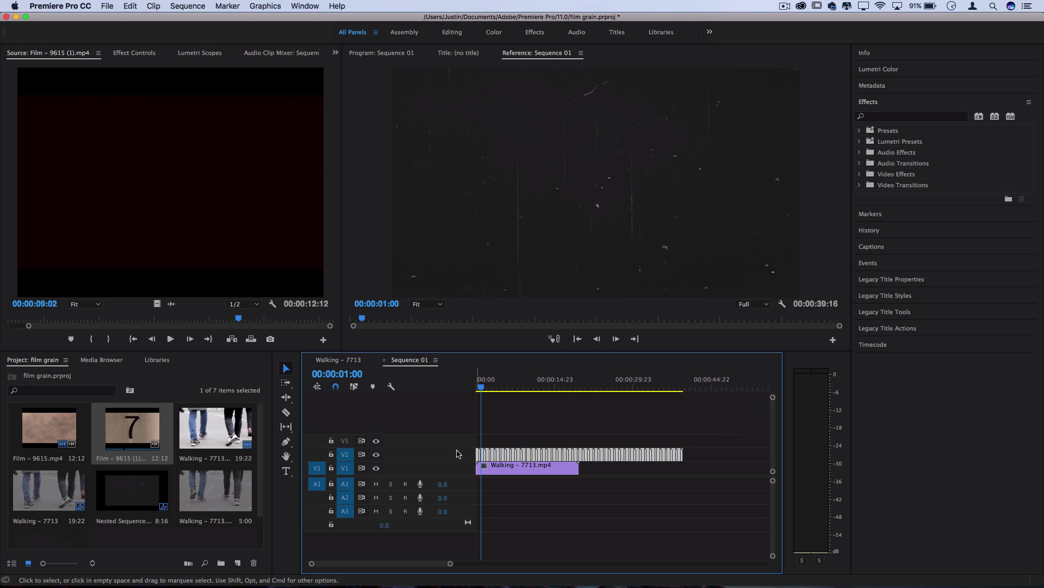
{"action": "right_click", "coordinate": [527, 456]}
{"action": "left_click", "coordinate": [563, 356]}
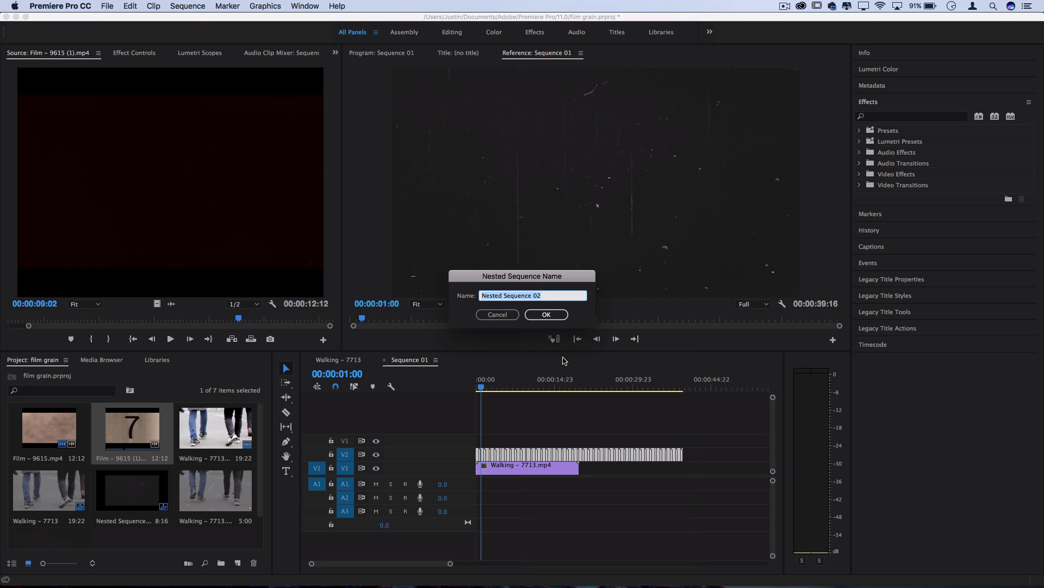
{"action": "type", "text": "film grain"}
{"action": "key", "text": "Return"}
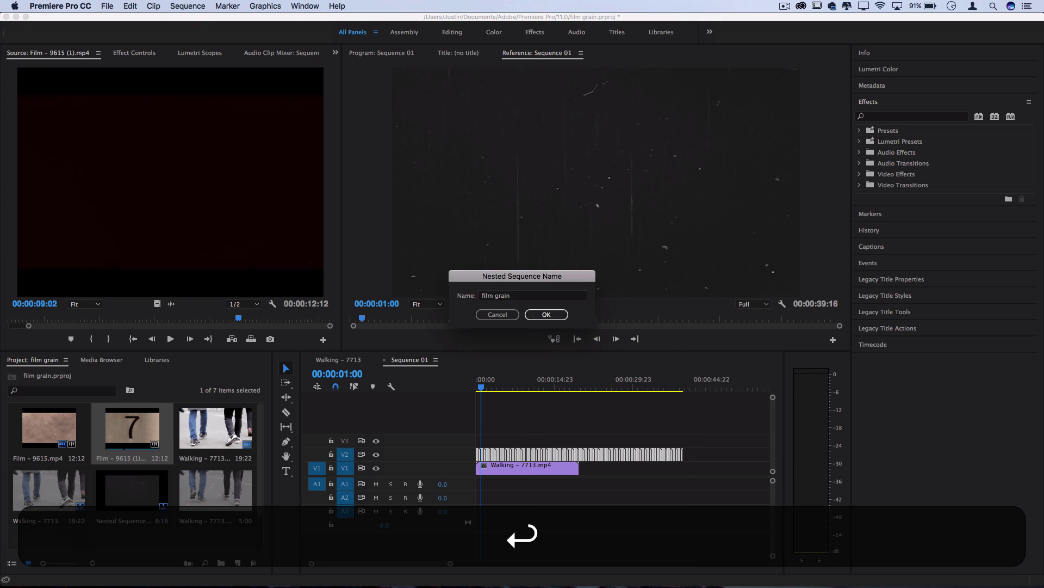
Zoom out and play the sequence to check the nested grain
{"action": "key", "text": "minus"}
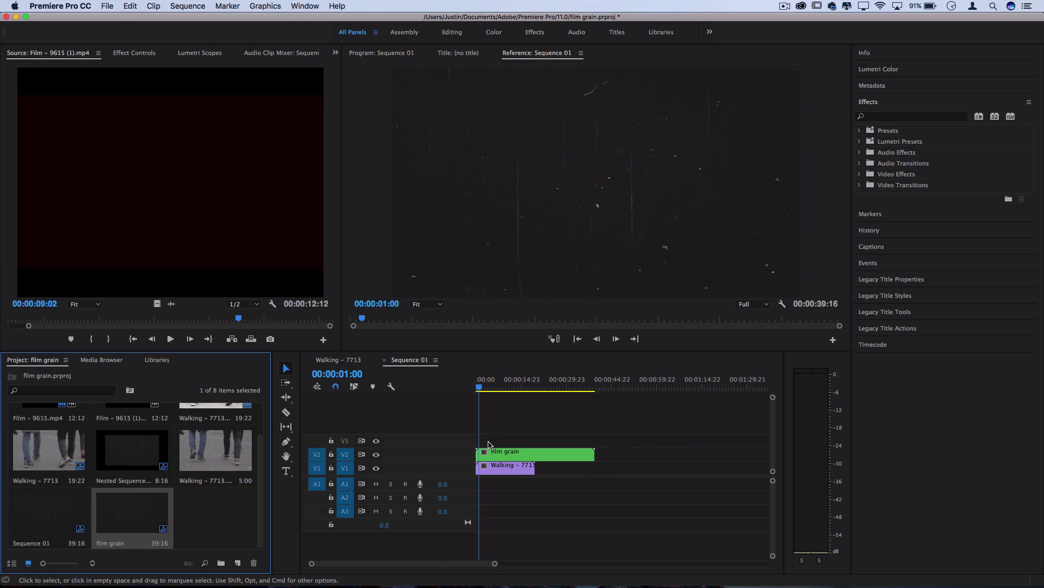
{"action": "left_click_drag", "start_coordinate": [480, 388], "coordinate": [435, 390]}
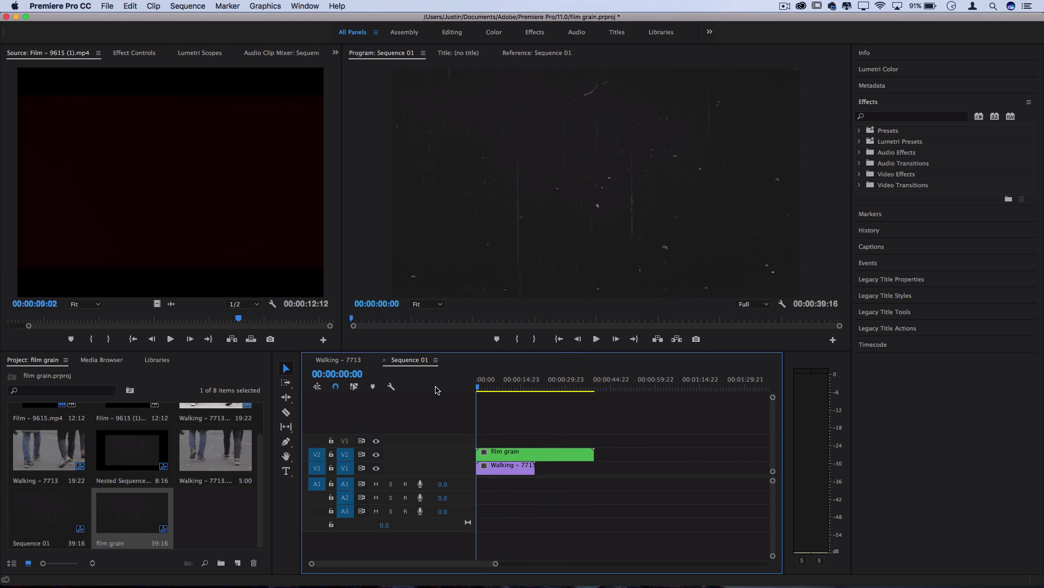
{"action": "key", "text": "space"}
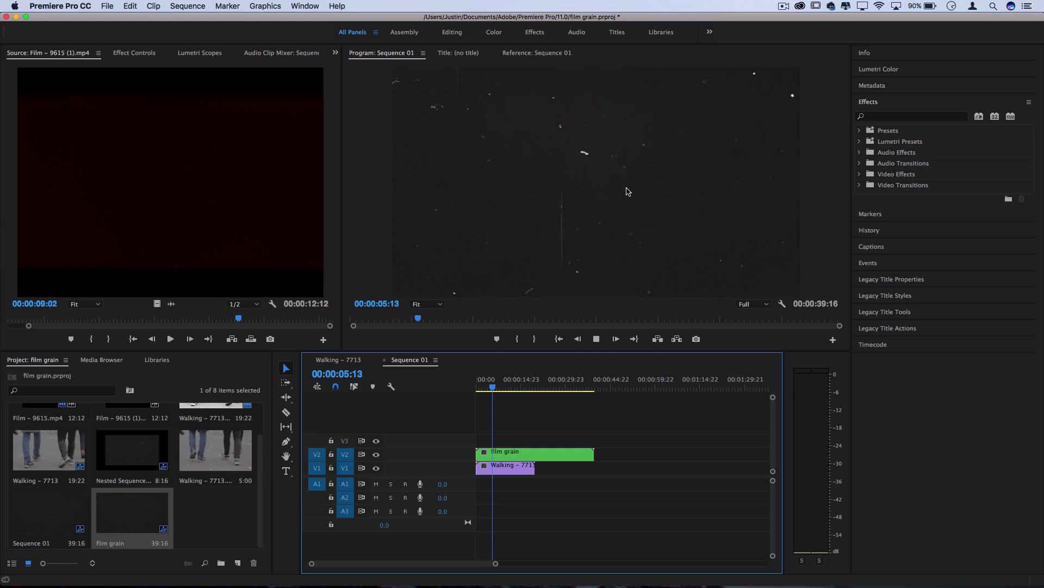
{"action": "key", "text": "space"}
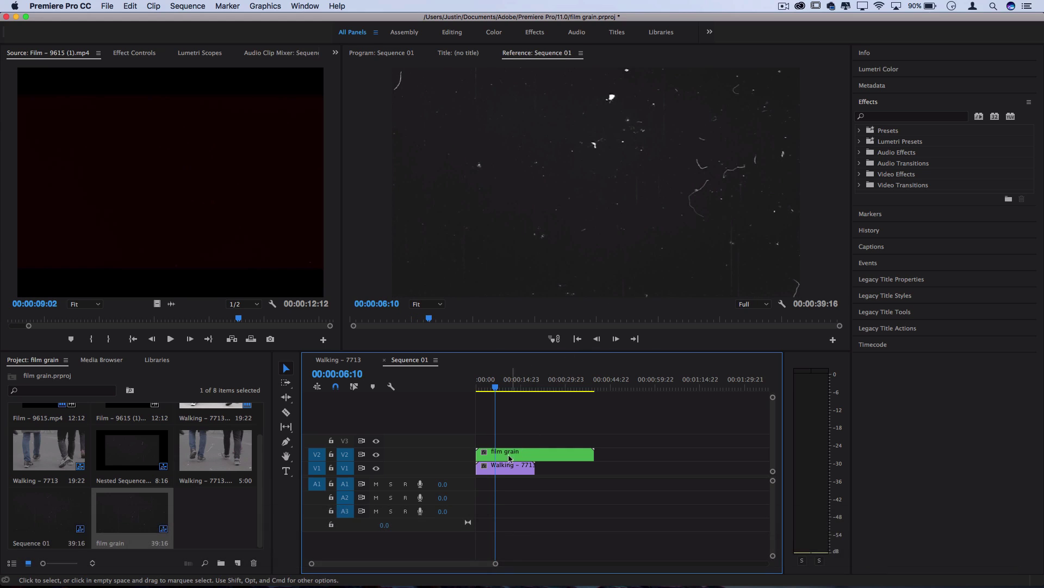
Set the film grain nest's Opacity blend mode to Screen
{"action": "left_click", "coordinate": [514, 454]}
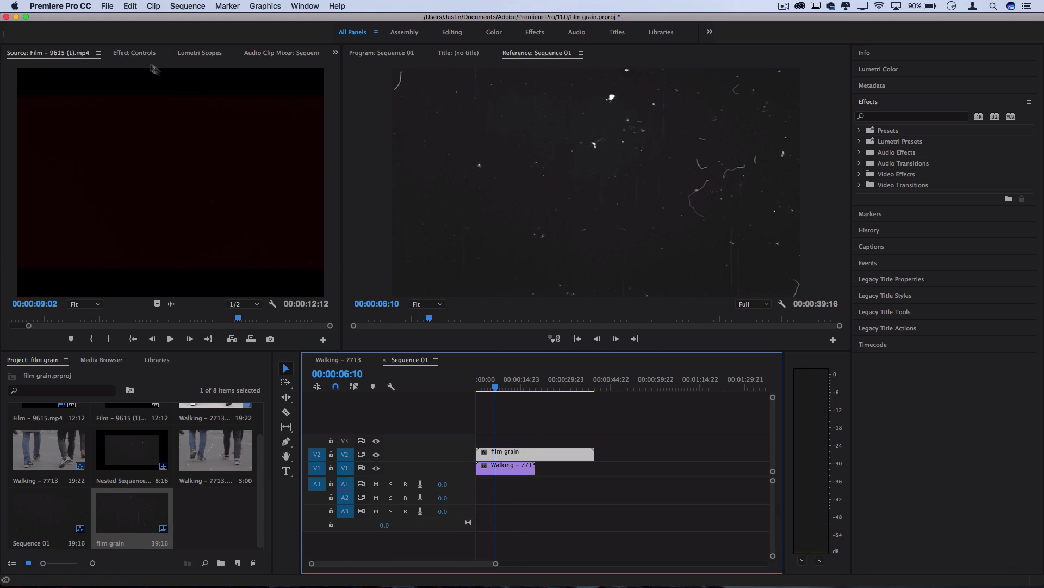
{"action": "left_click", "coordinate": [134, 54]}
{"action": "left_click", "coordinate": [163, 222]}
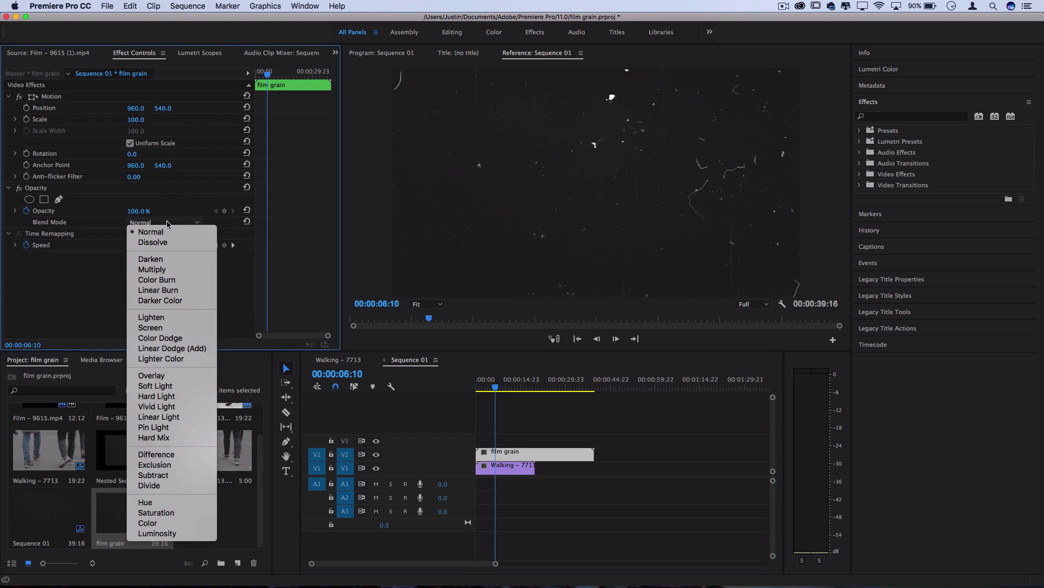
{"action": "left_click", "coordinate": [169, 328]}
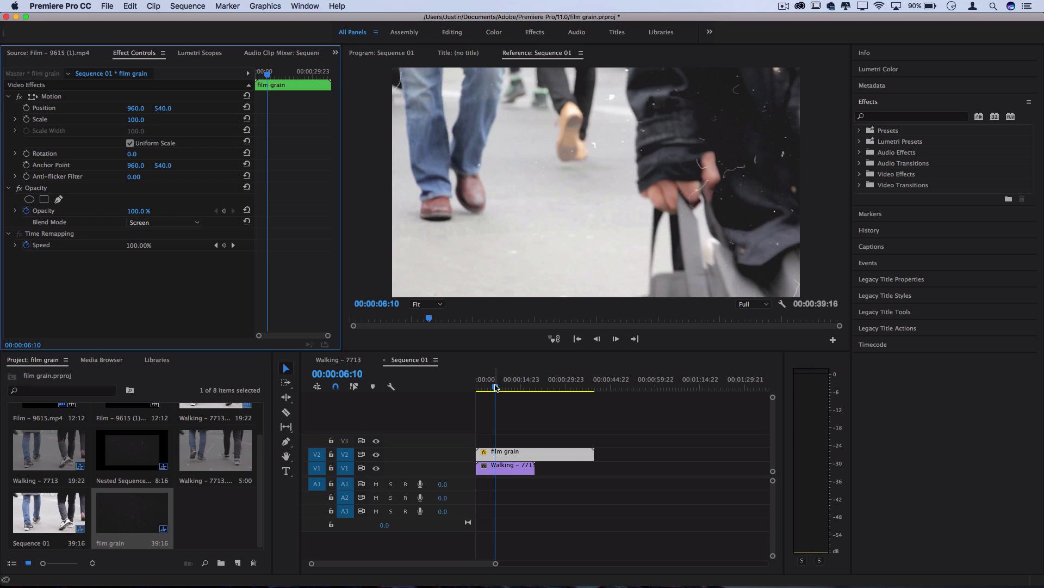
Toggle V1 off and on to compare, then play the blended result
{"action": "left_click_drag", "start_coordinate": [481, 386], "coordinate": [477, 386]}
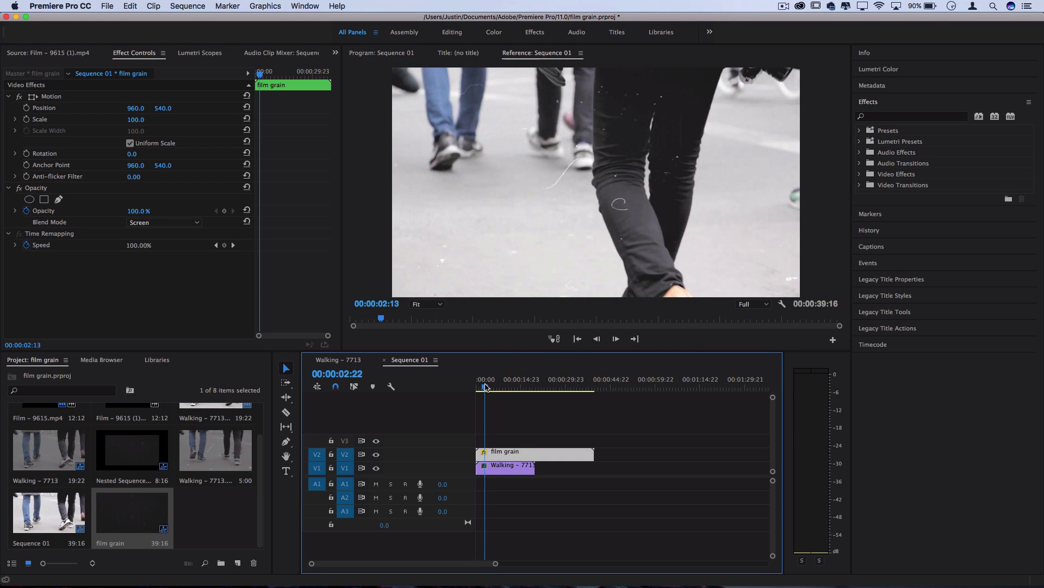
{"action": "left_click", "coordinate": [376, 468]}
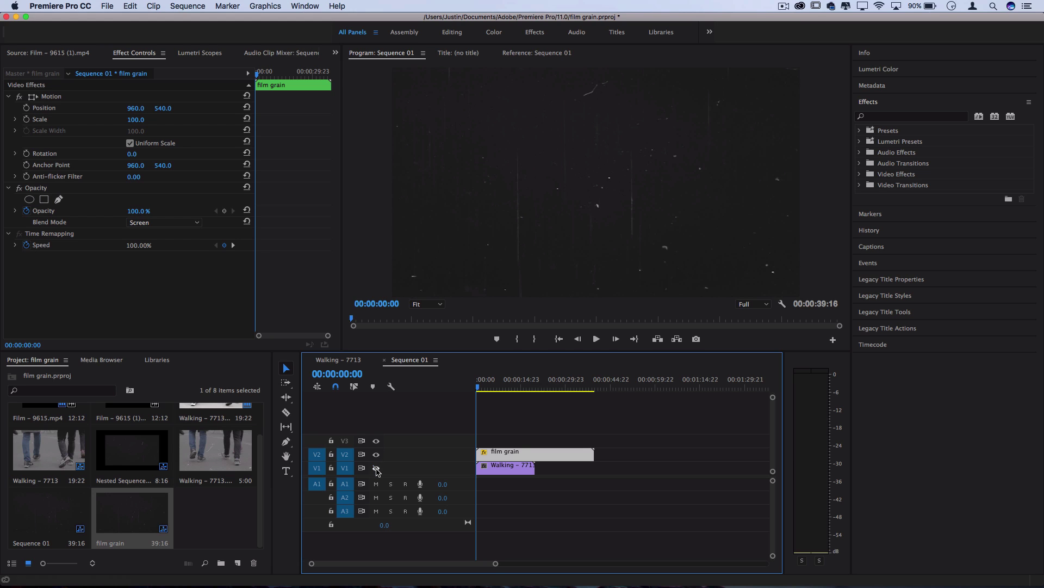
{"action": "left_click", "coordinate": [376, 468]}
{"action": "key", "text": "space"}
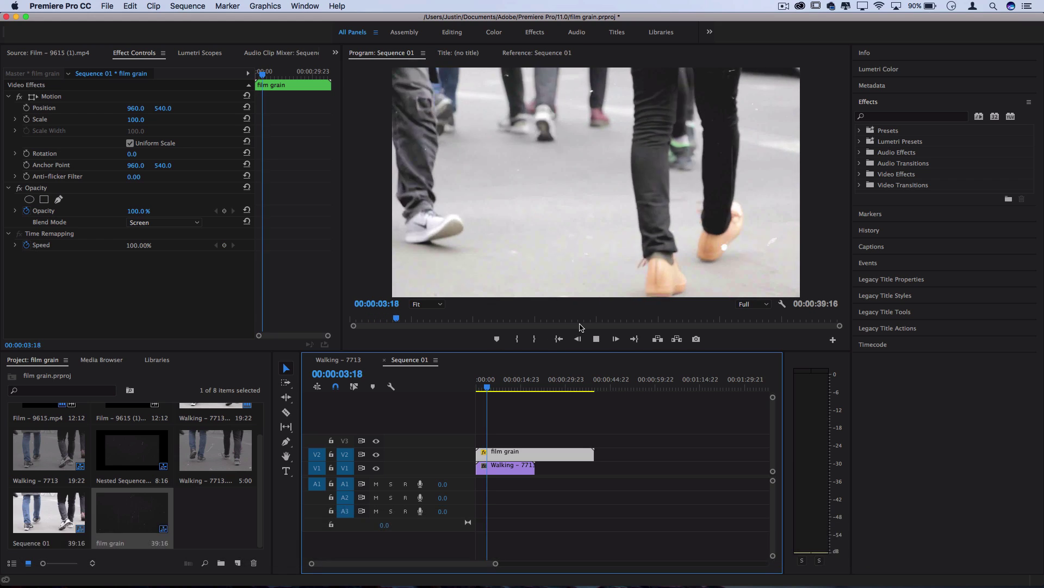
Set the Walking – 7713 clip's Opacity to 62.0% in Effect Controls
{"action": "key", "text": "space"}
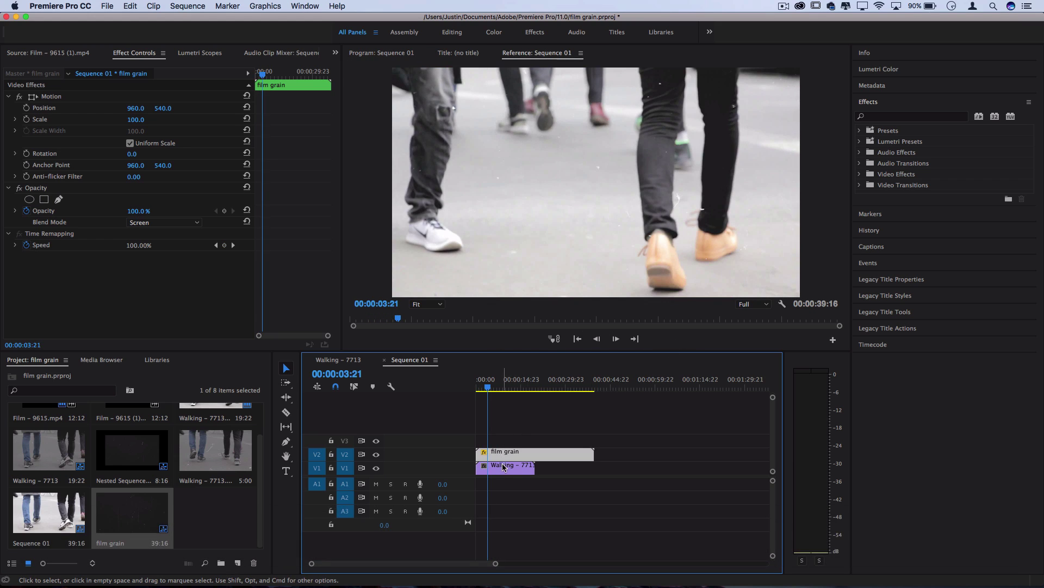
{"action": "left_click", "coordinate": [504, 467]}
{"action": "left_click", "coordinate": [171, 297]}
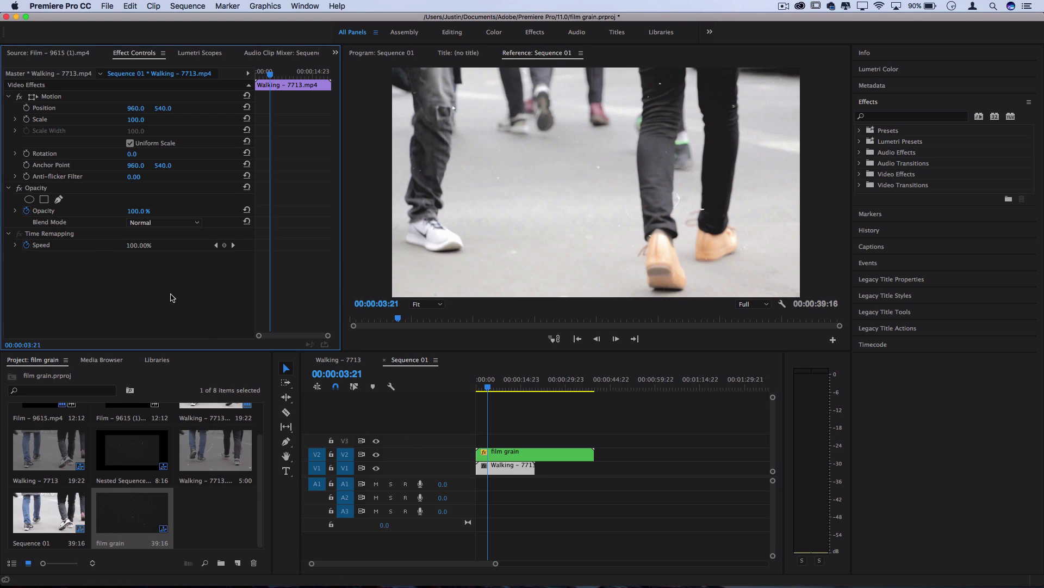
{"action": "left_click", "coordinate": [26, 215]}
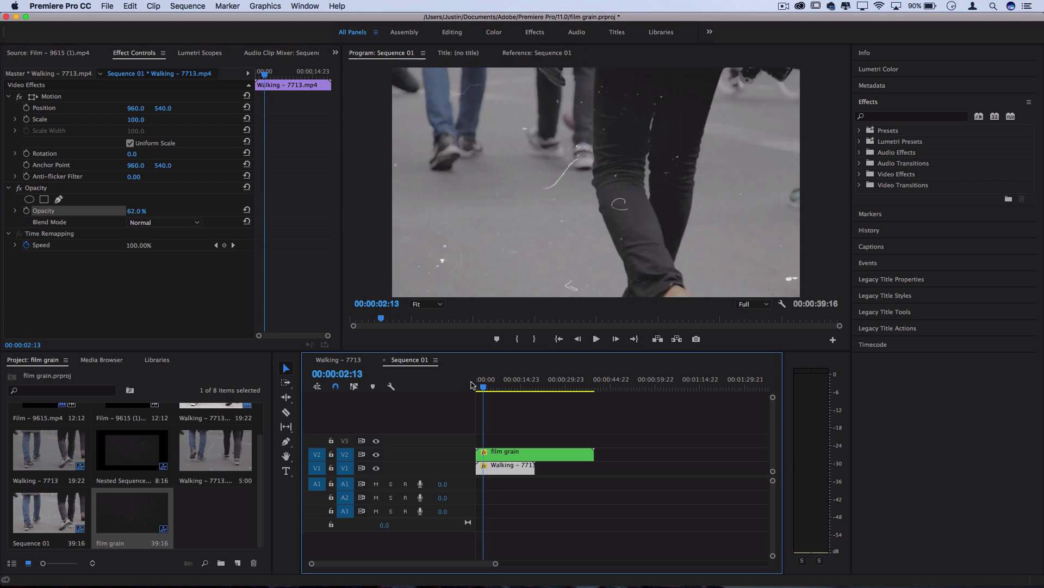
Play Sequence 01 to review the grain over the faded walking footage
{"action": "key", "text": "space"}
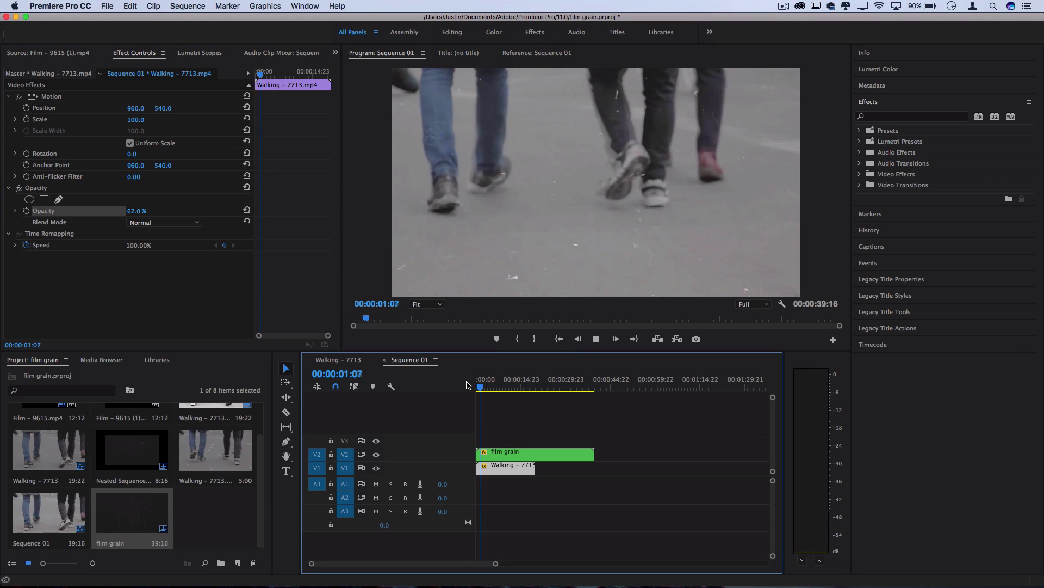